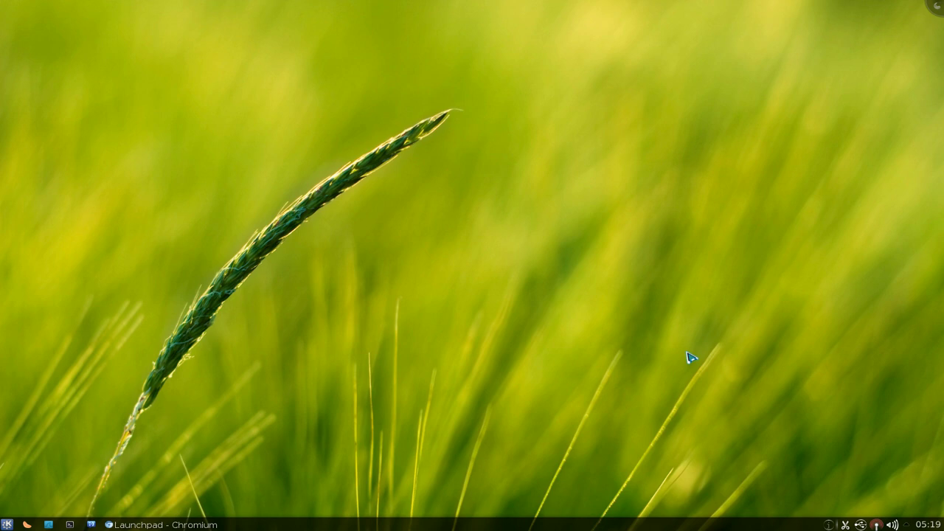
Search Google for "kde linux kubuntu" from the run dialog using the gg web shortcut
key("alt+F2")
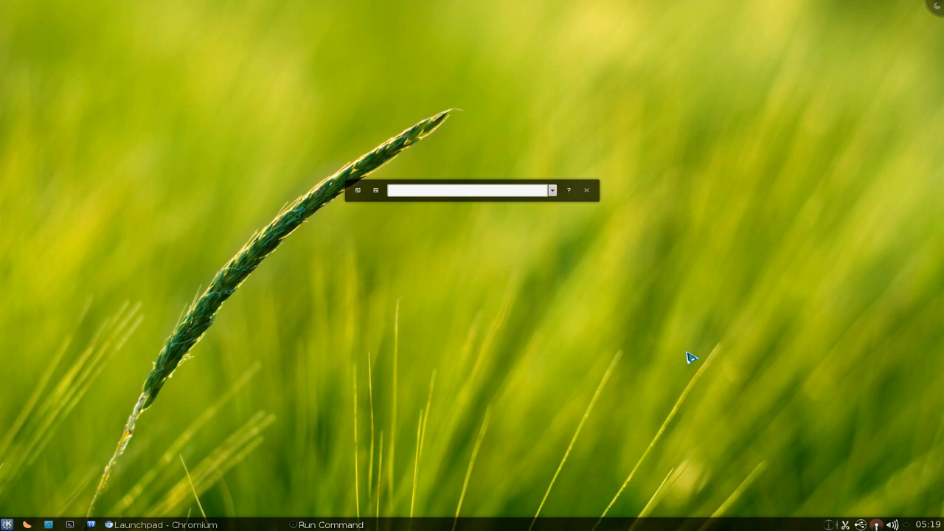
type("gg kde")
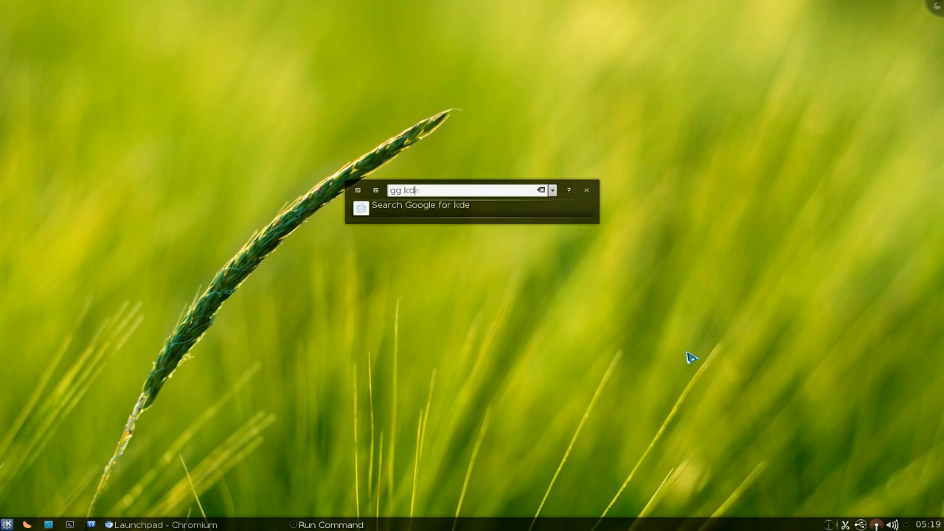
type(" linux kubuntu")
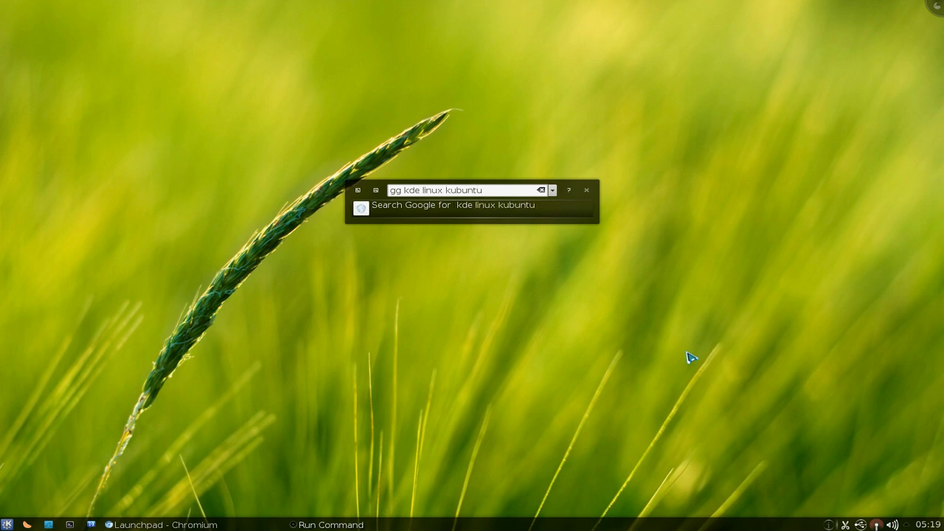
key("Return")
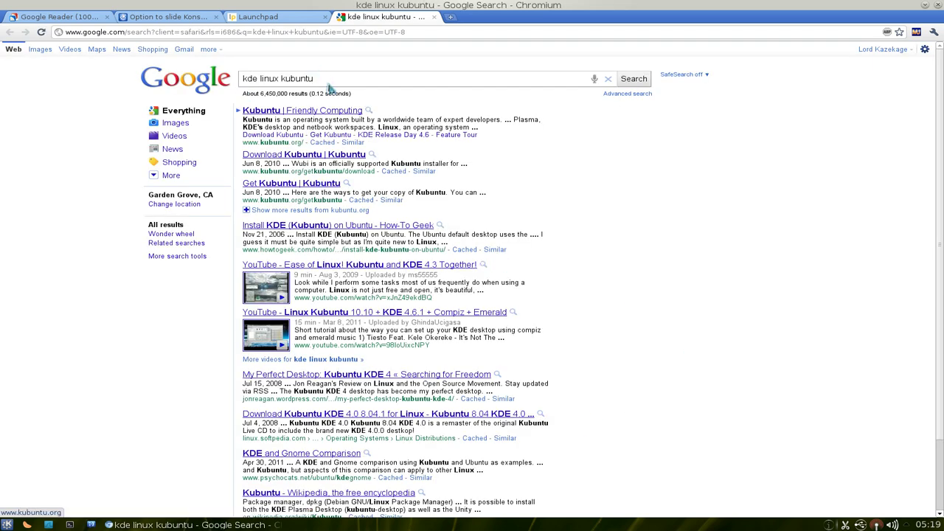
left_click_drag(325, 78, 244, 78)
left_click(693, 210)
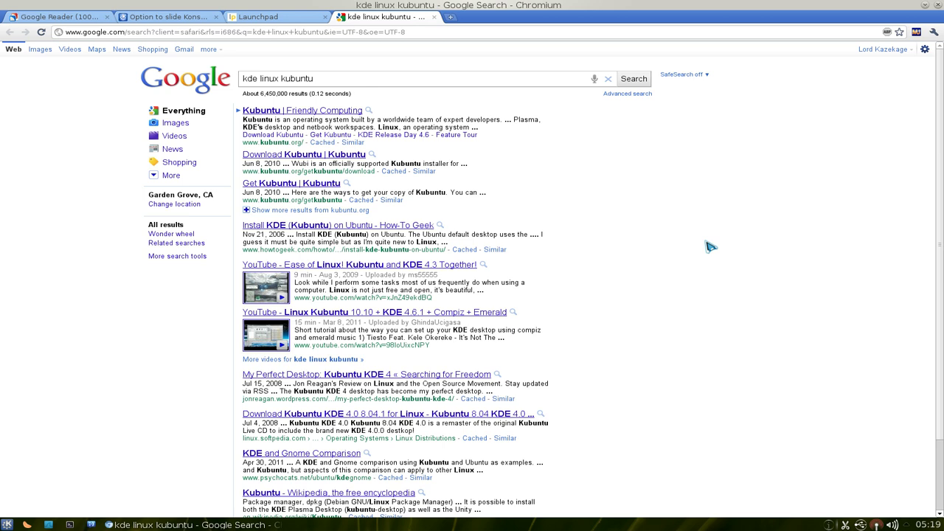
Search Amazon for "vitamin d" from the run dialog using the amz web shortcut
key("alt+F2")
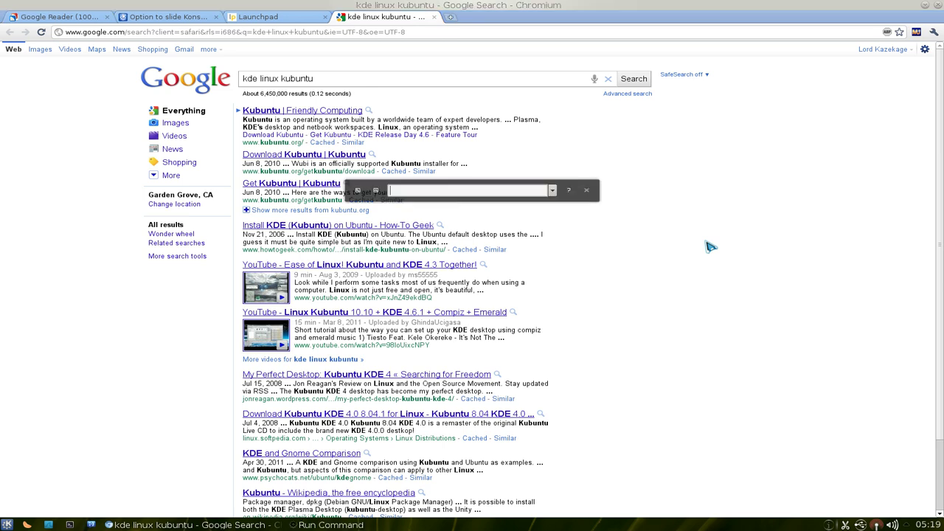
type("amz vitamin d")
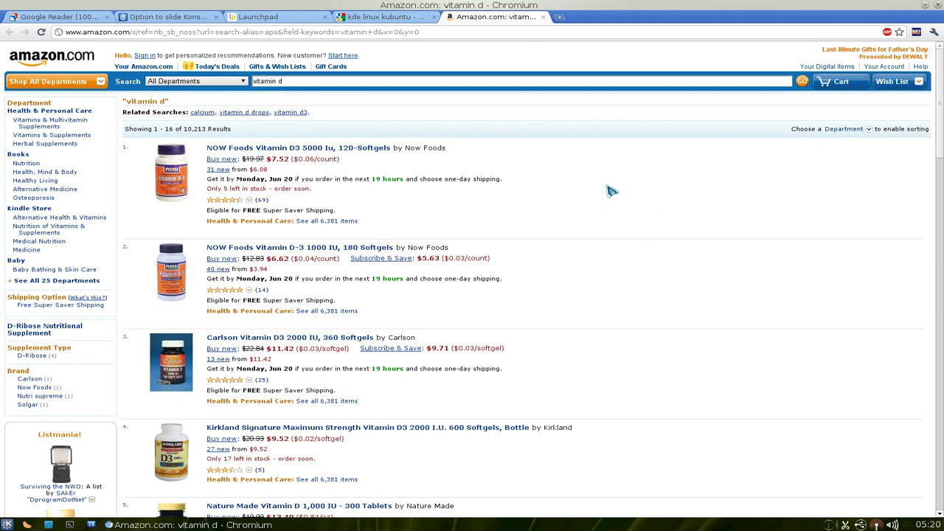
Close the Amazon and Google result tabs and minimize the browser
key("ctrl+w")
key("ctrl+w")
left_click(694, 193)
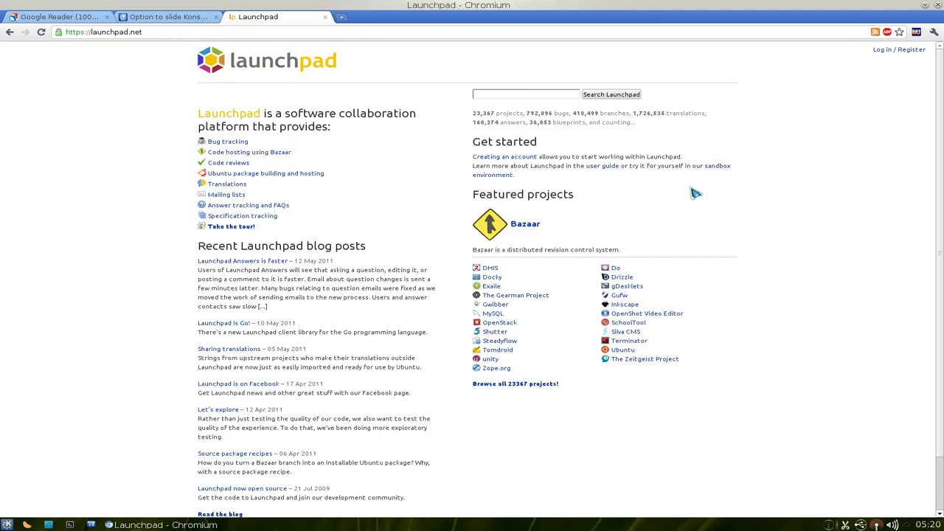
left_click(925, 5)
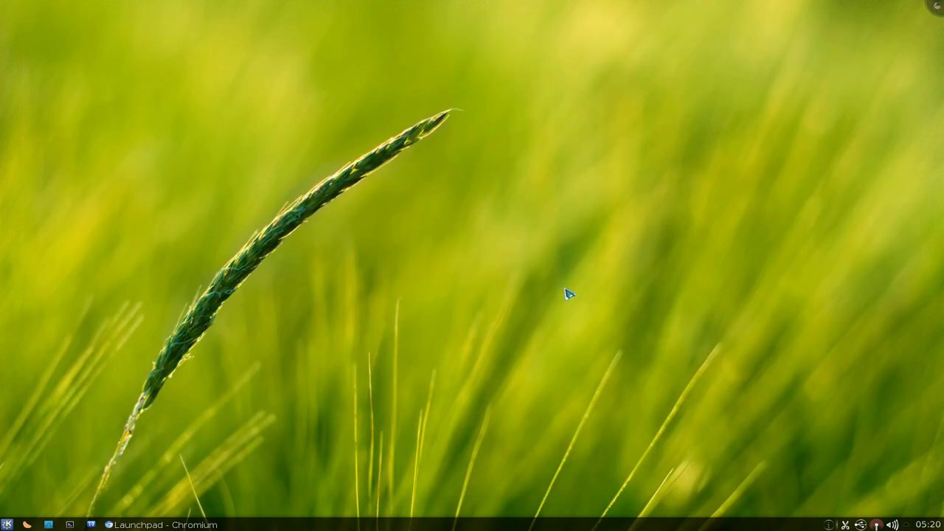
In System Settings, enable the Ask Jeeves provider in the Web Shortcuts of Account Details and apply the change
key("alt+F2")
type("sett")
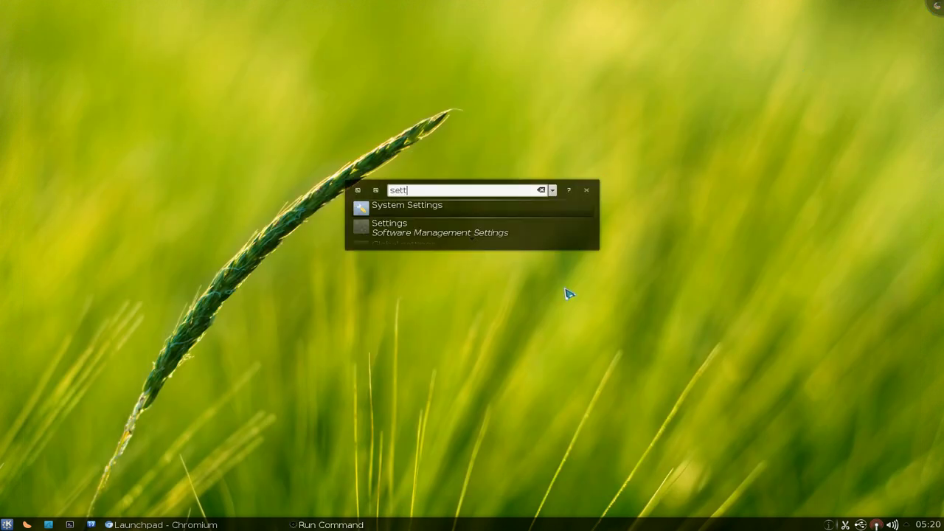
key("Return")
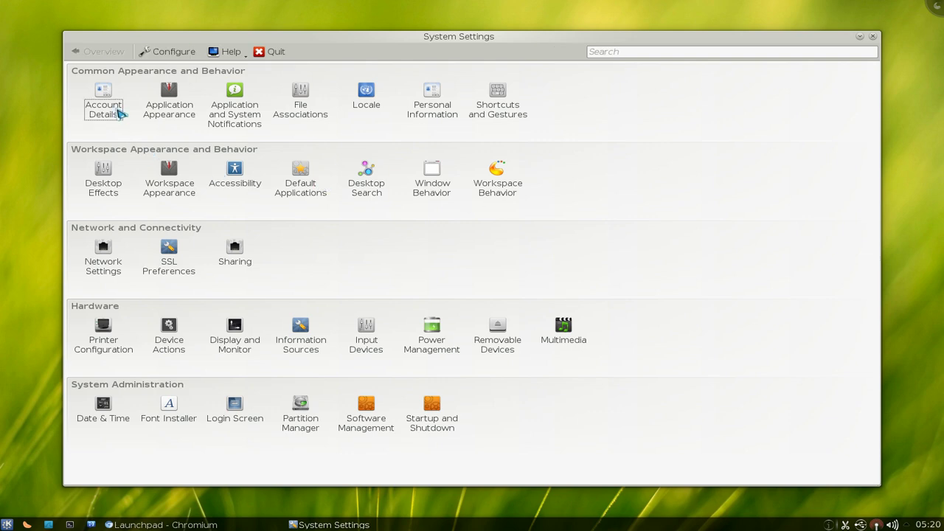
left_click(116, 111)
left_click(131, 189)
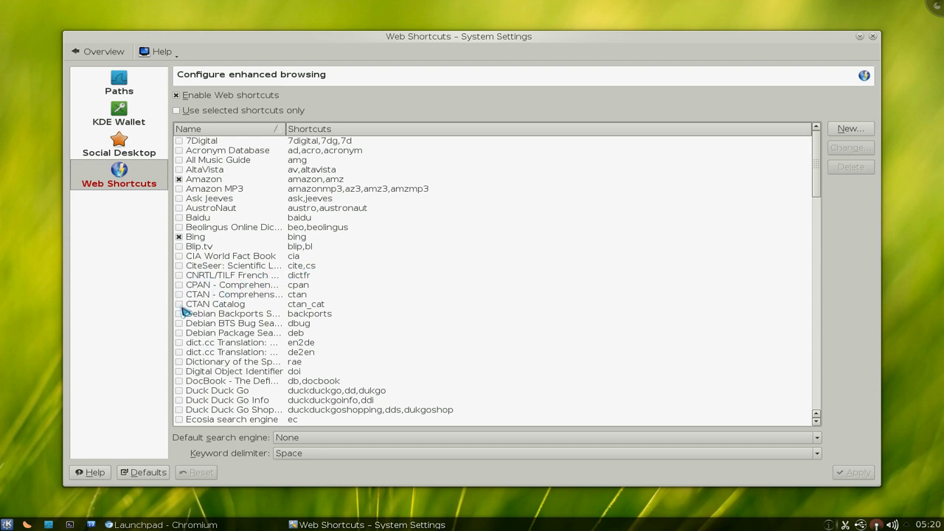
left_click(179, 199)
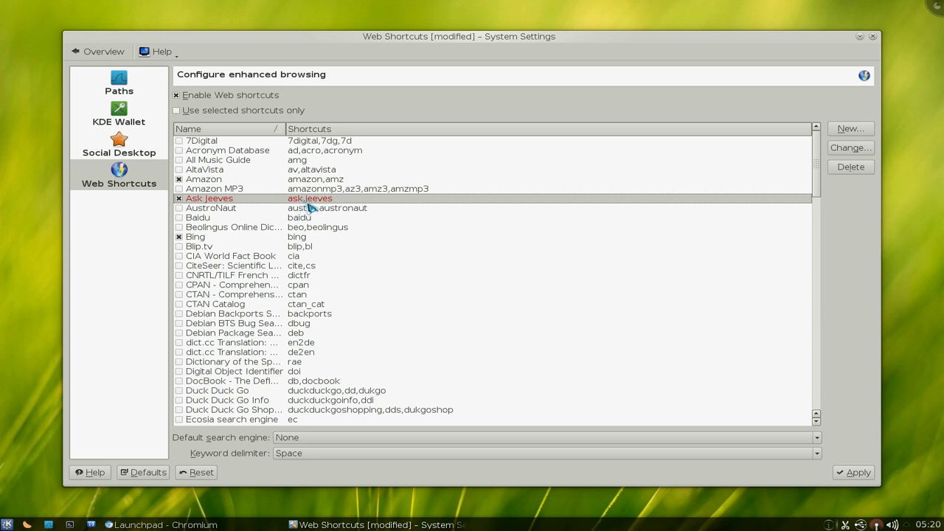
left_click(854, 471)
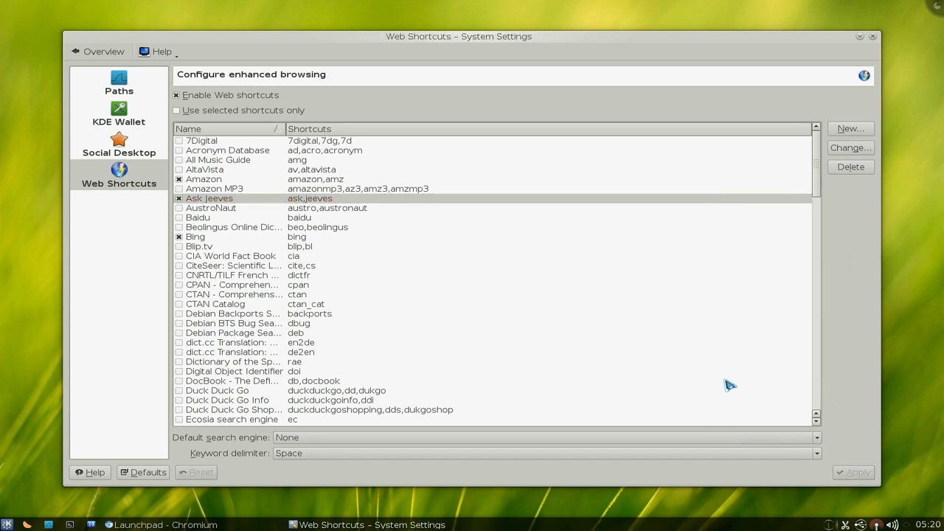
Search Ask for "gotbletu" from the run dialog using the ask shortcut, then close the result tab and return to System Settings
key("alt+F2")
type("ask")
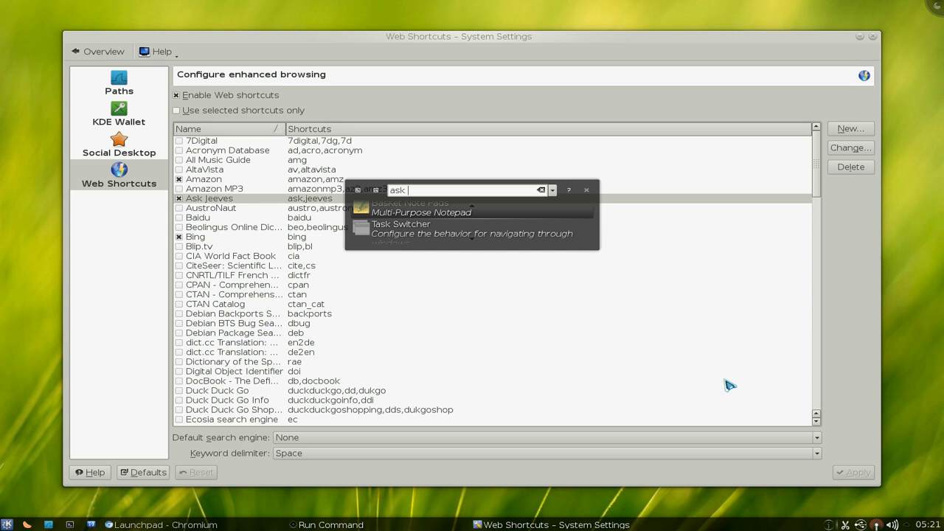
type("gotbletu")
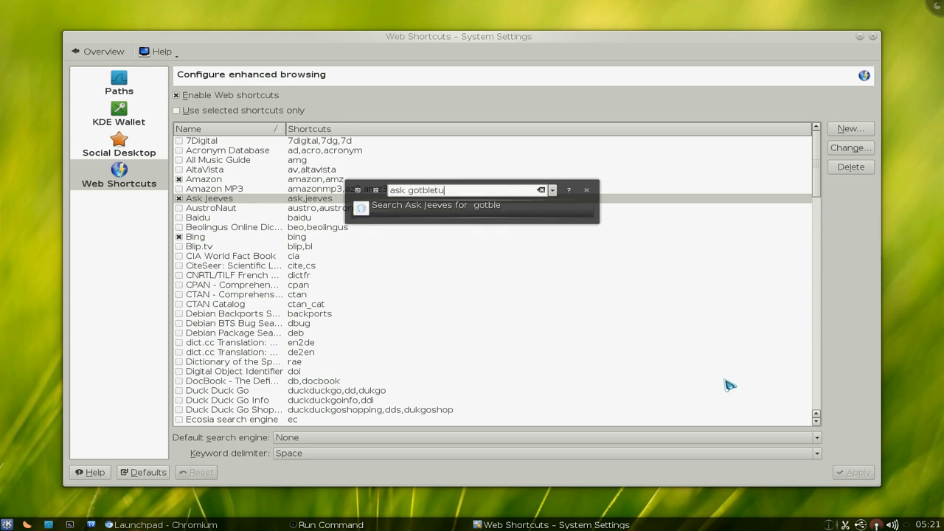
key("Return")
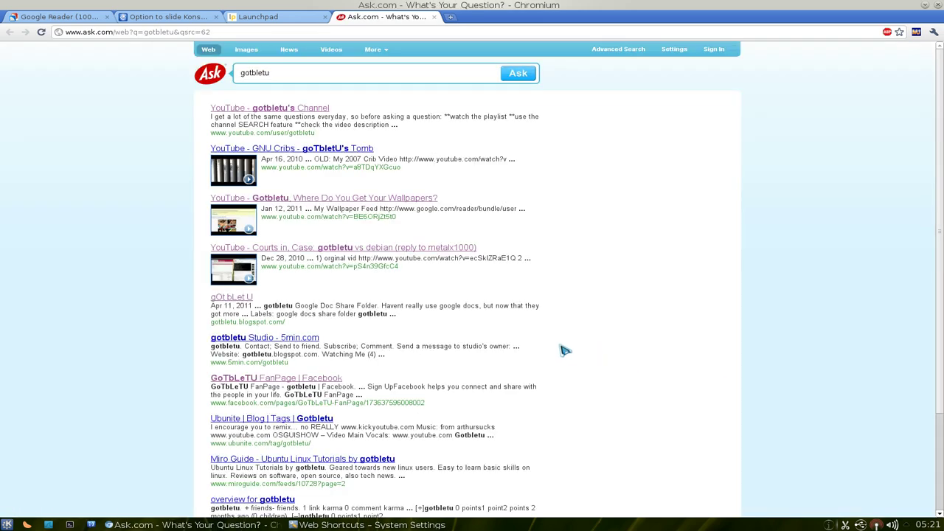
key("ctrl+w")
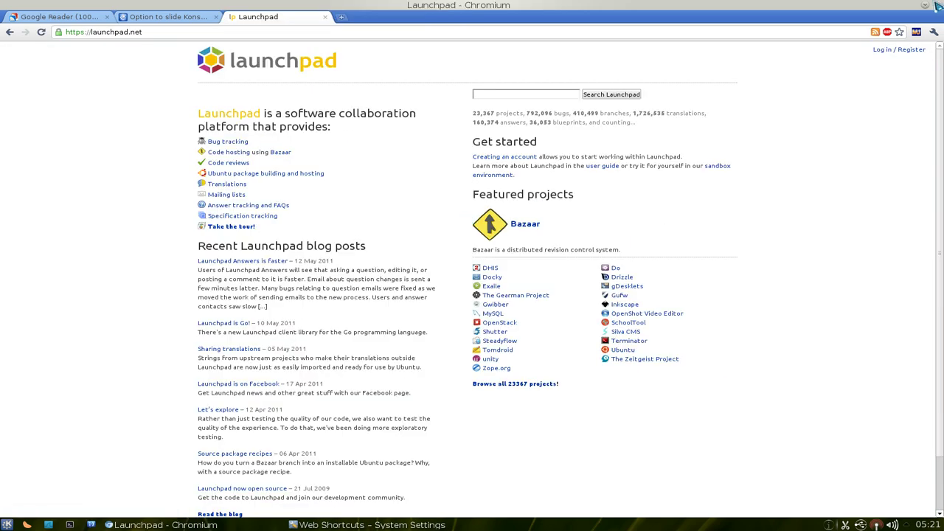
key("alt+Tab")
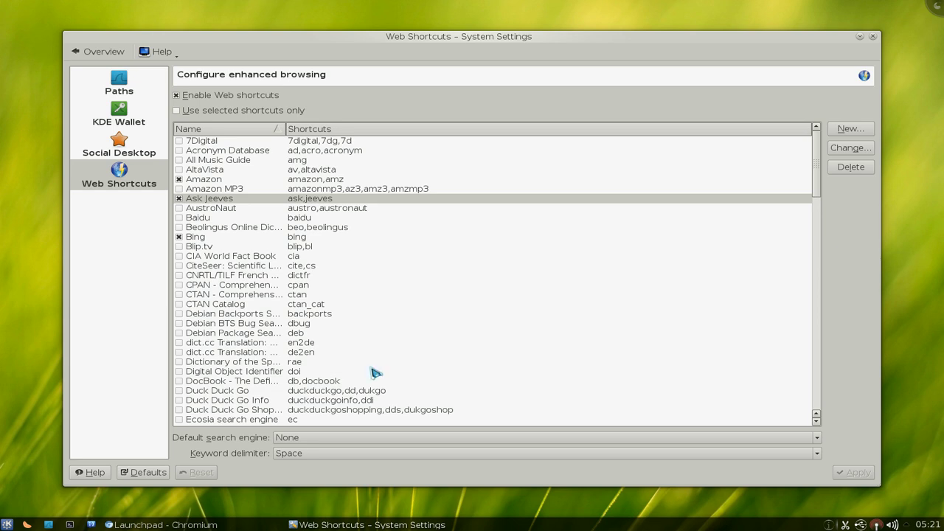
Switch to Chromium and search Launchpad for the placeholder text "dsfsadfsdgrewtg"
left_click(196, 524)
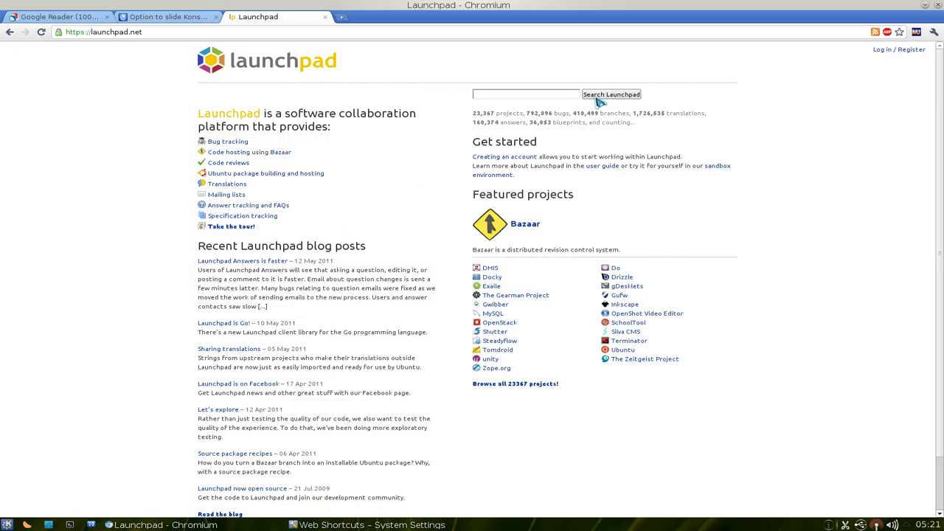
left_click(566, 96)
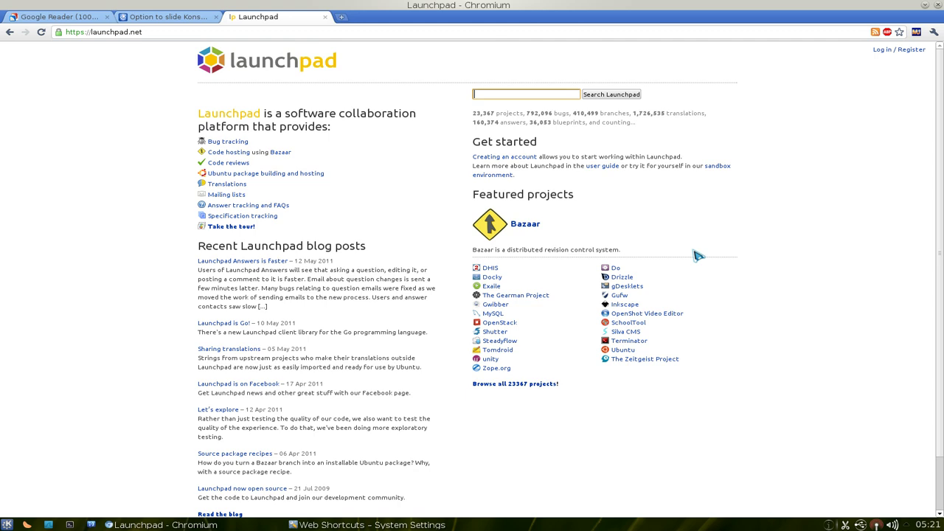
type("dsfsadfsdgrewtg")
key("Return")
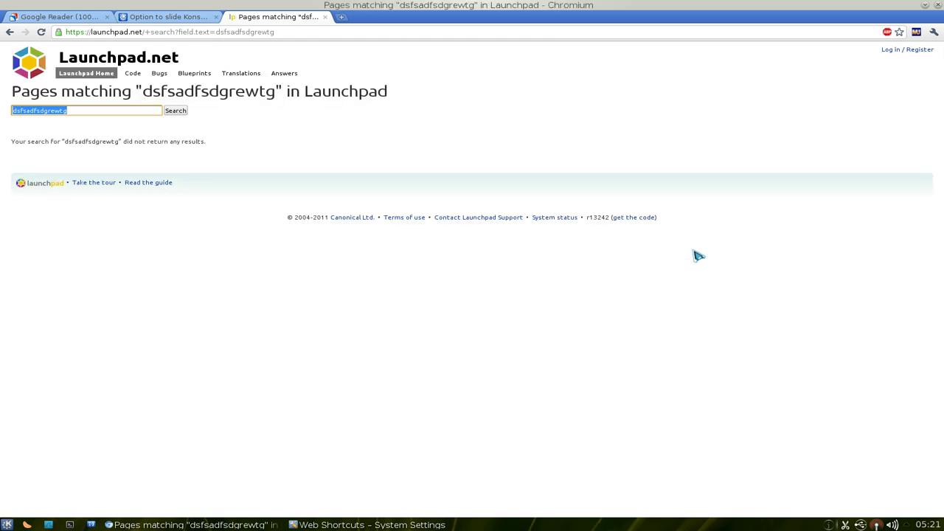
left_click(368, 179)
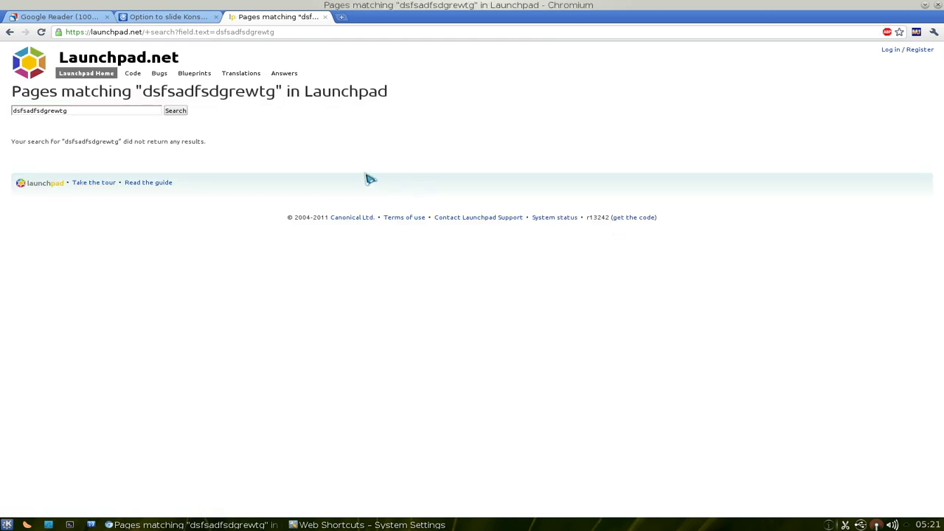
Copy the URL of the Launchpad search results page and minimize the browser
left_click(203, 32)
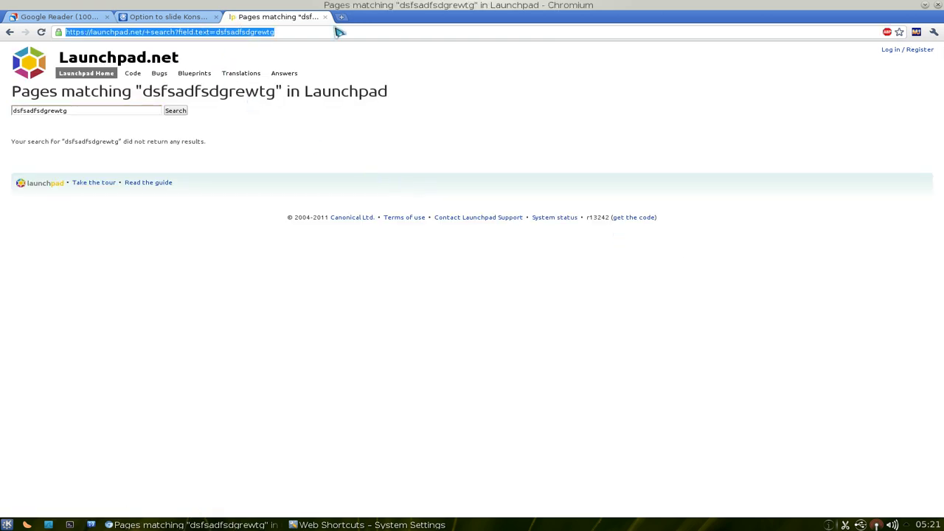
right_click(243, 32)
left_click(258, 48)
left_click(925, 5)
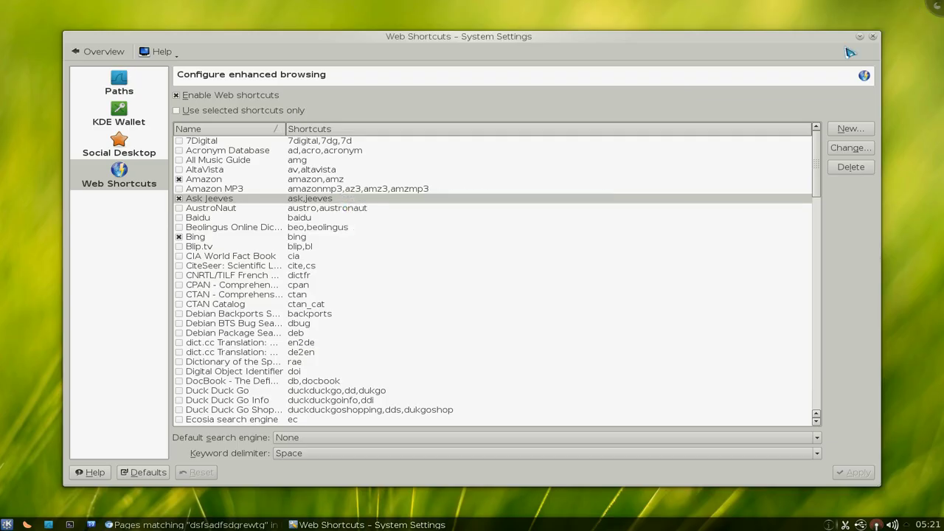
Create a new search provider in the web shortcuts and name it "Launchpad Package Search"
left_click(850, 129)
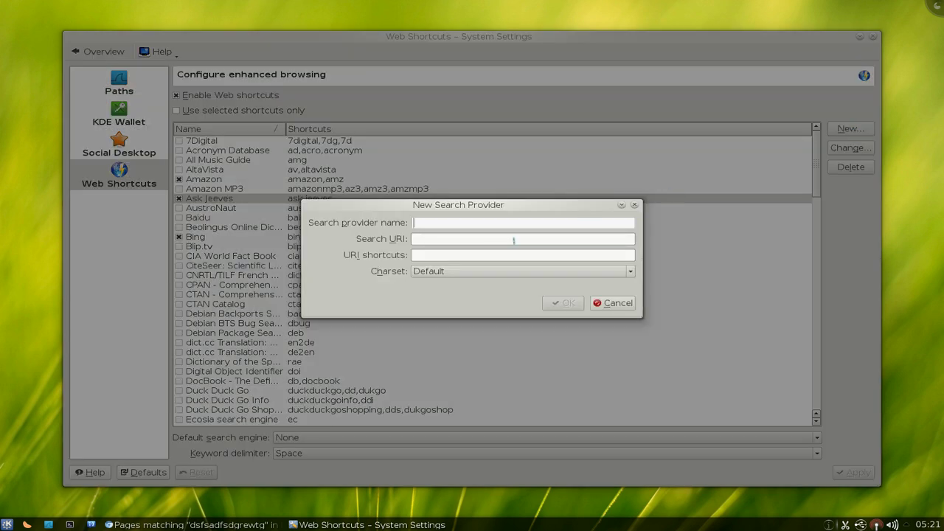
type("Launchpad Package ")
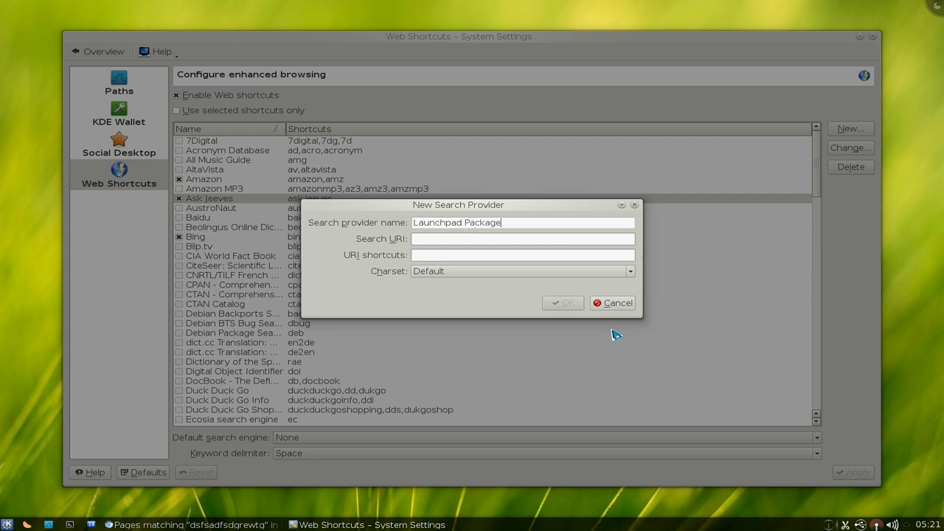
type("Search")
key("Tab")
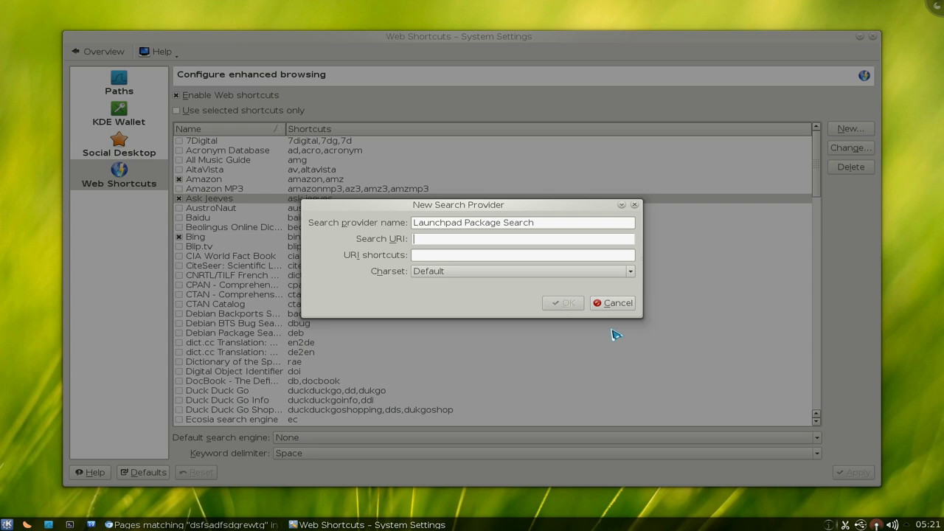
key("ctrl+v")
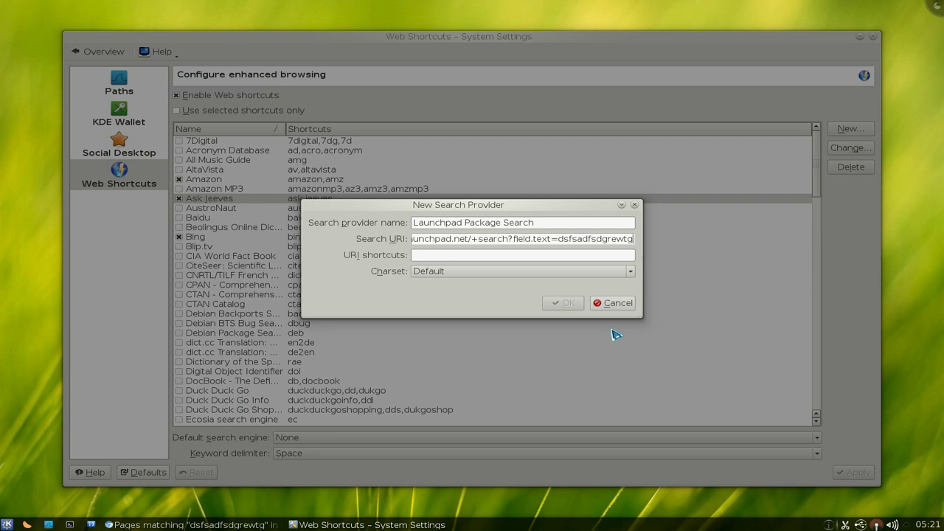
key("shift+Left")
key("shift+Left")
key("shift+Left")
key("shift+Left")
key("shift+Left")
key("shift+Left")
key("shift+Left")
key("shift+Left")
key("shift+Left")
key("shift+Left")
key("shift+Left")
key("shift+Left")
key("shift+Left")
key("shift+Left")
key("shift+Left")
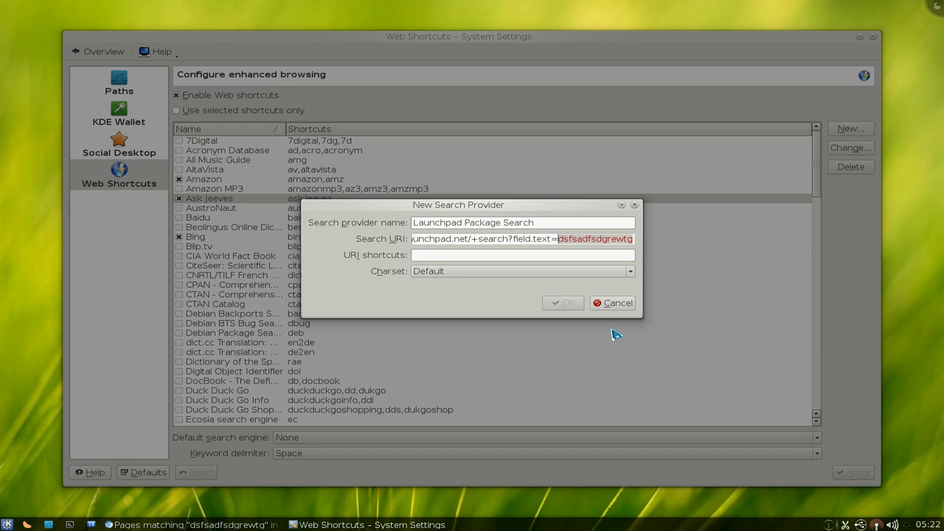
type("\\")
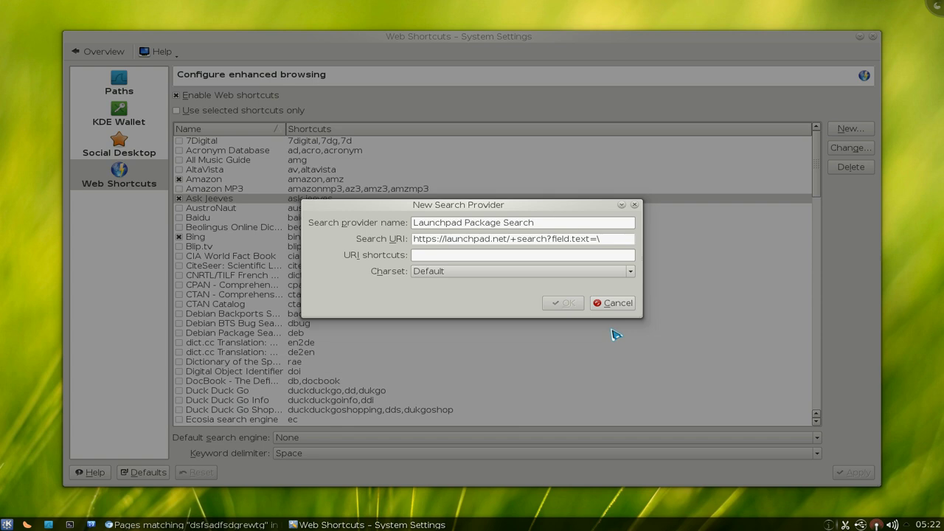
type("{}")
type("@")
key("shift+Left")
key("shift+Left")
key("shift+Left")
key("shift+Left")
key("Tab")
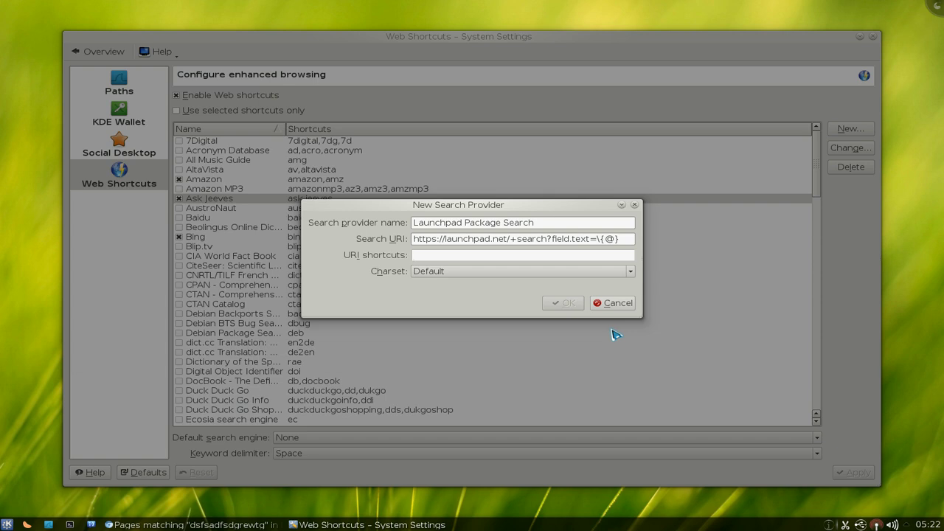
Set the provider's URI shortcuts to "packagesearch,lps" and confirm the new search provider
type("p")
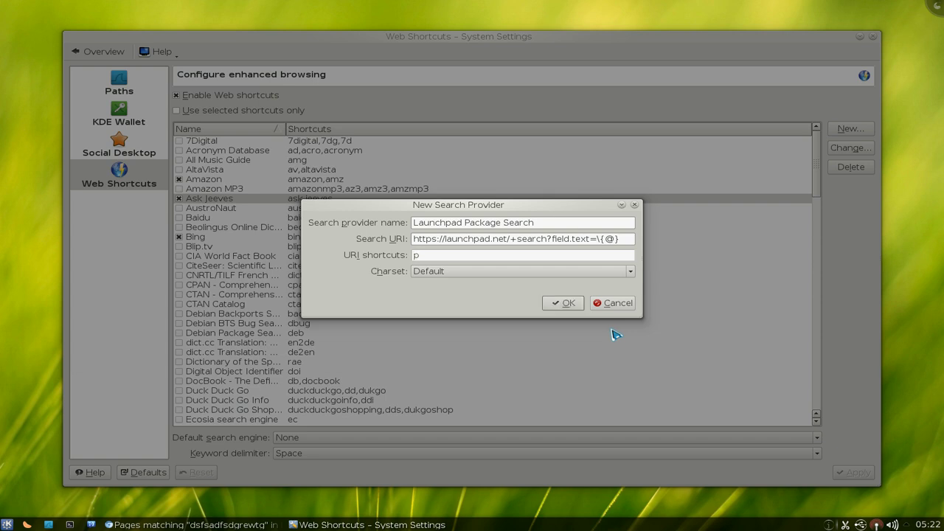
type("ackagesearch,lps")
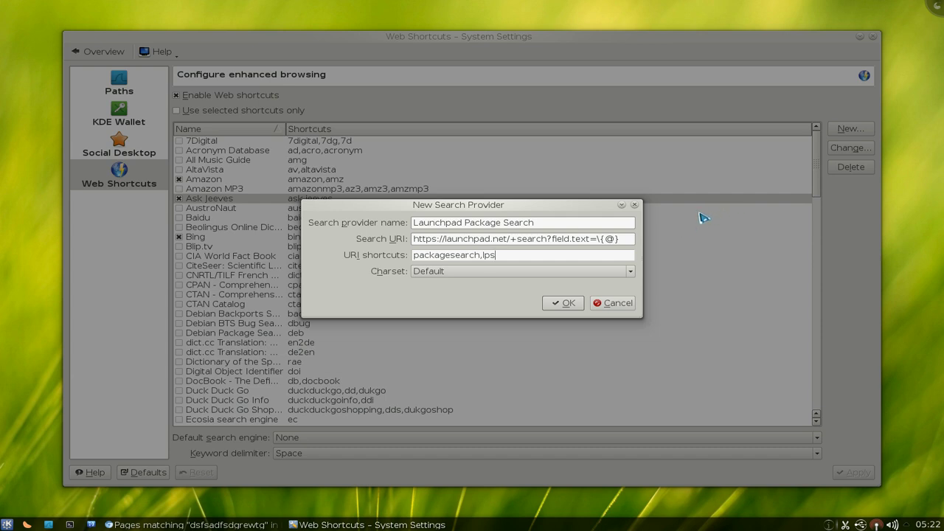
left_click(569, 303)
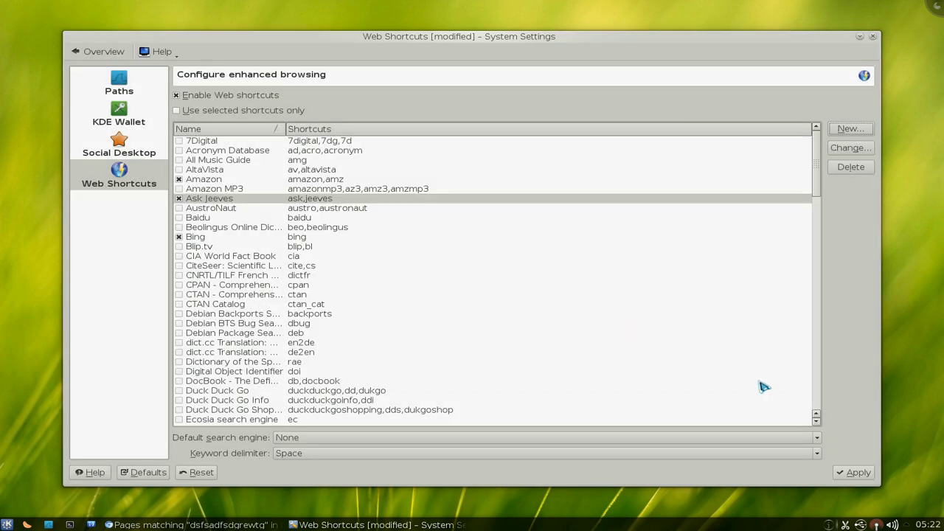
Apply the web shortcut changes and minimize the System Settings window
left_click(853, 474)
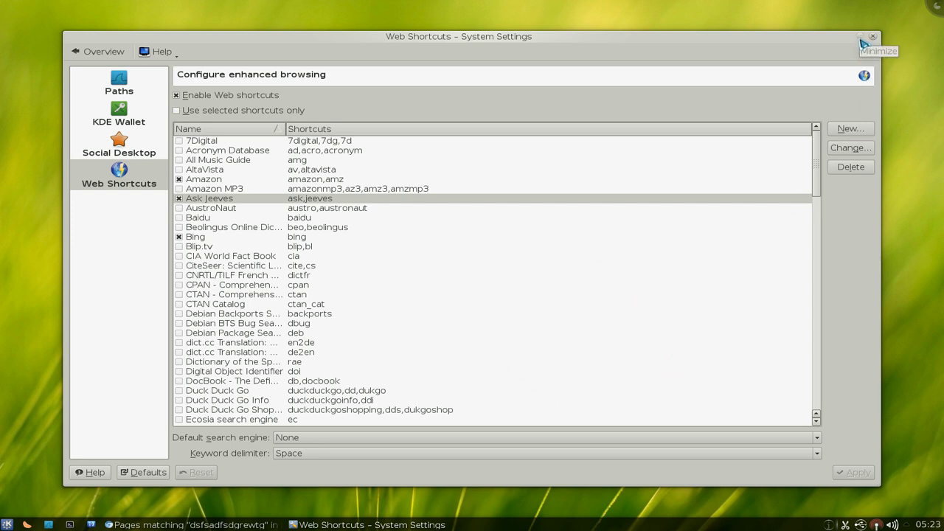
left_click(862, 37)
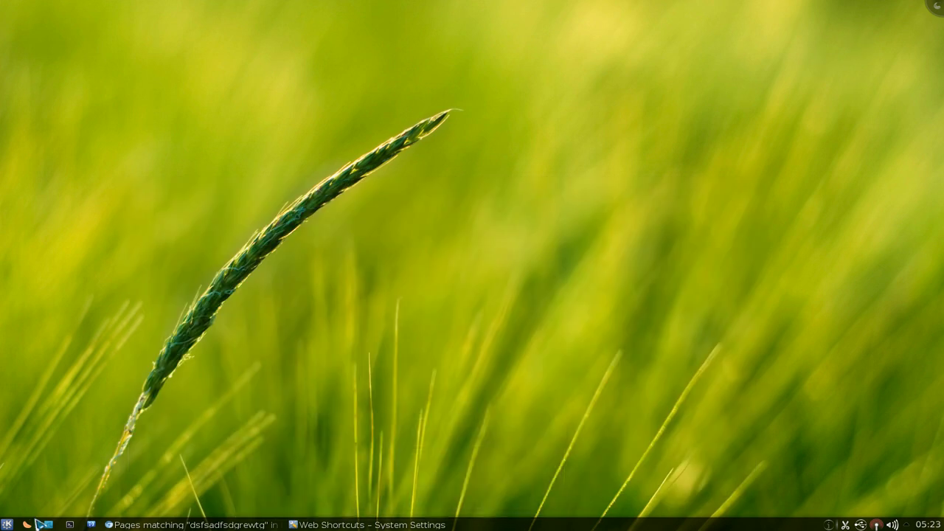
Restart KRunner from a terminal with "killall krunner" and "krunner &", and close the terminal
left_click(71, 524)
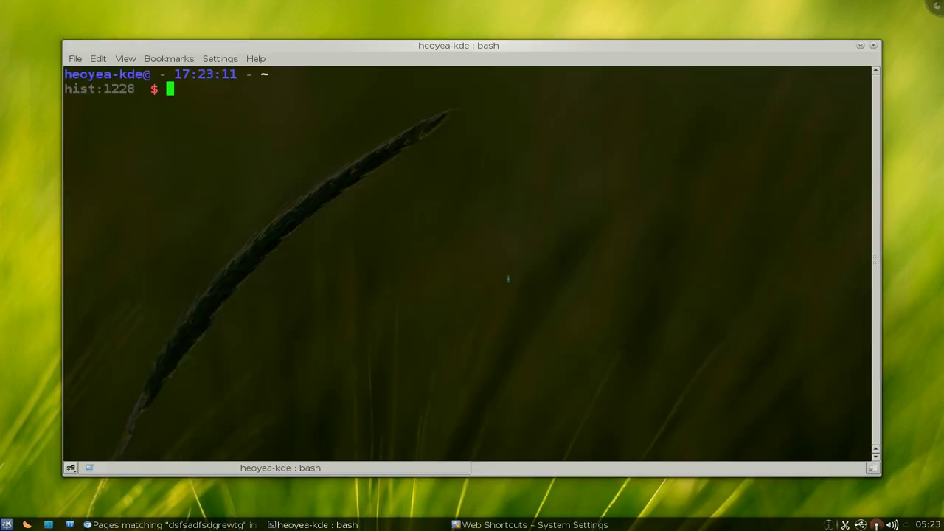
type("killall krunner")
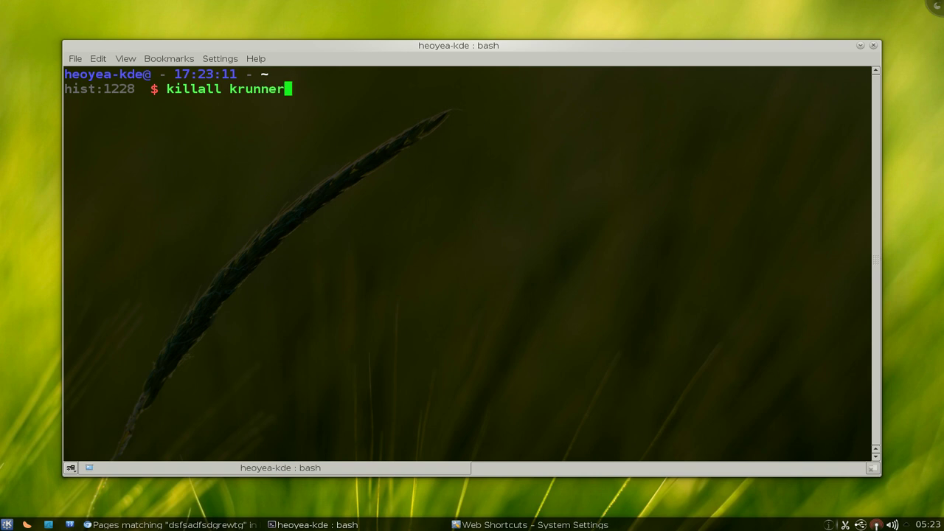
key("Return")
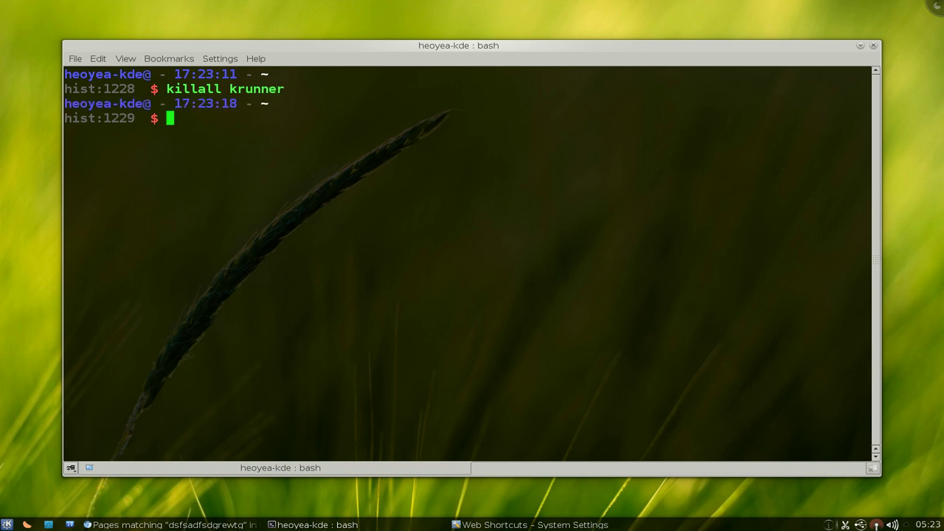
type("krunner &")
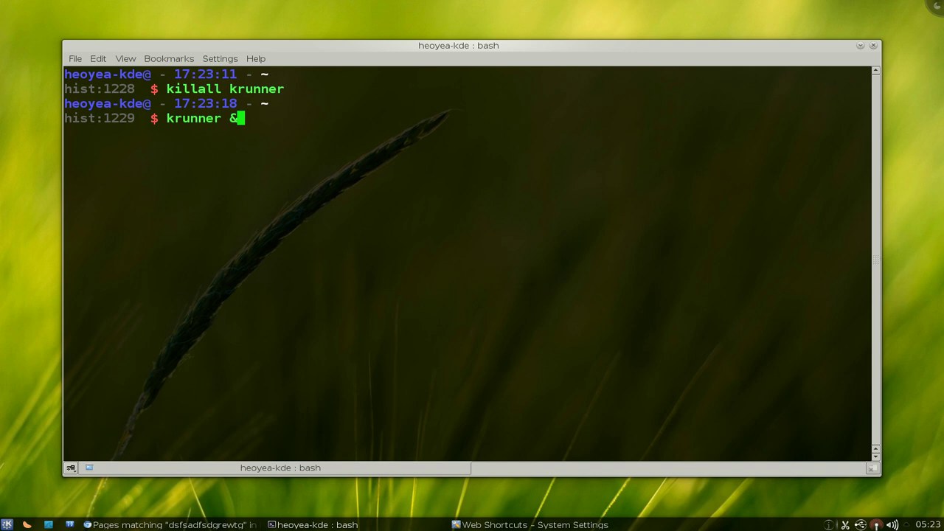
key("Return")
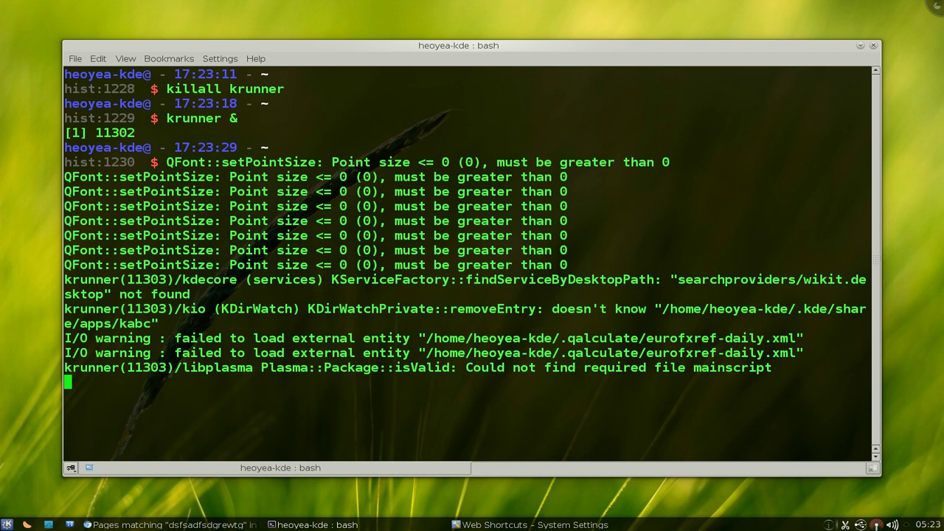
key("ctrl+c")
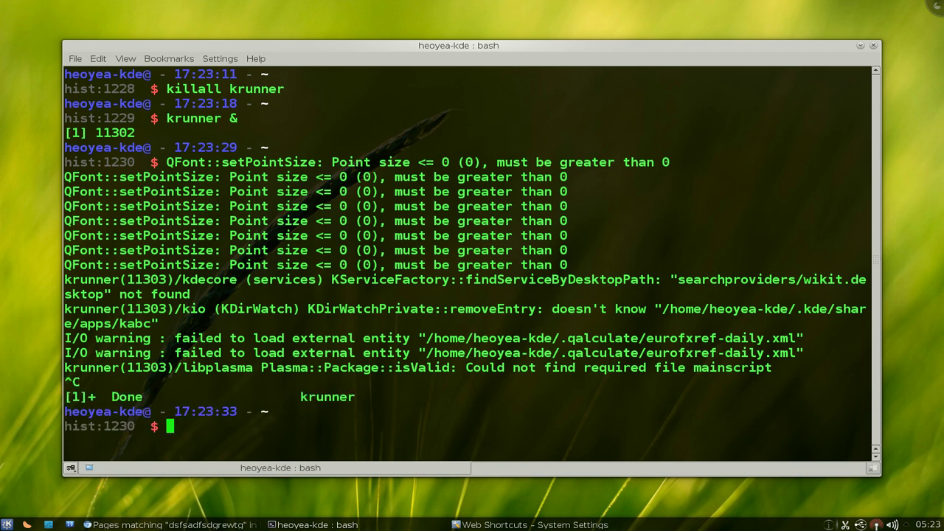
left_click(873, 46)
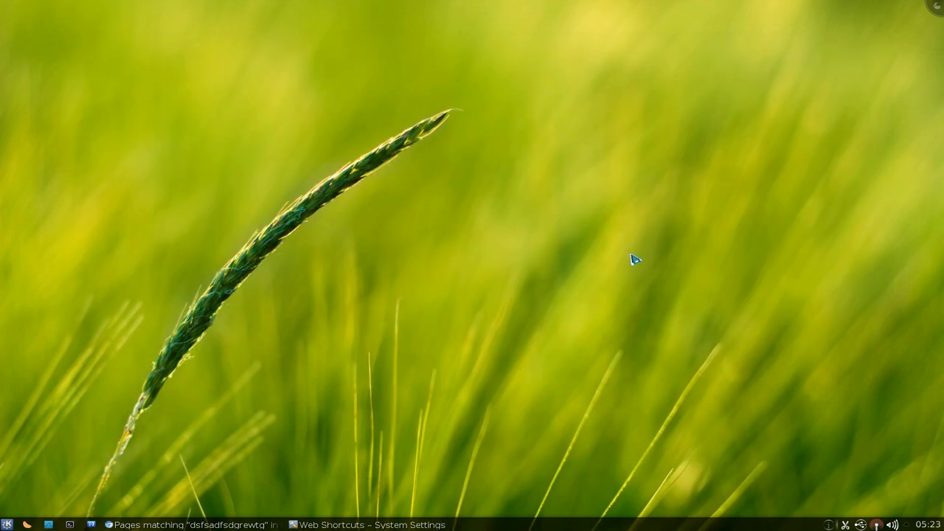
Search Launchpad for kupfer from the run dialog using the lps shortcut, and put away the results tab and browser
key("alt+F2")
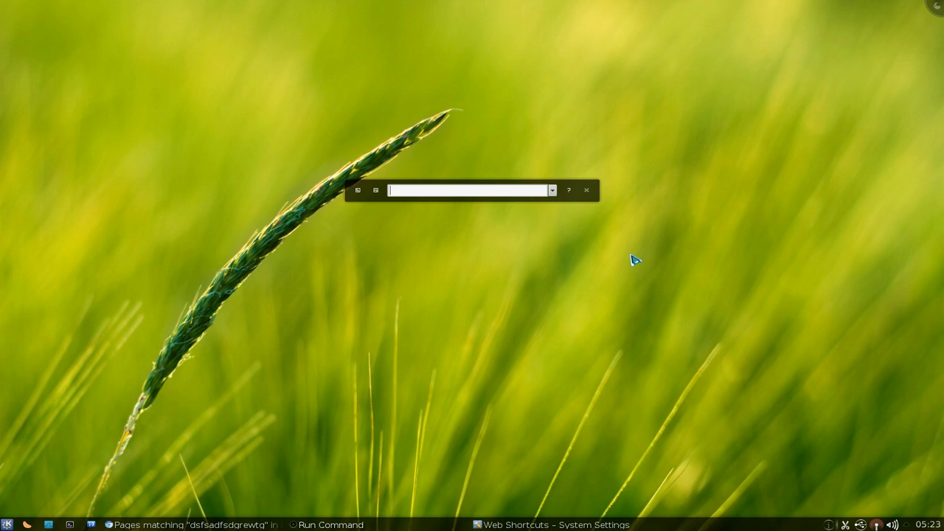
type("lps")
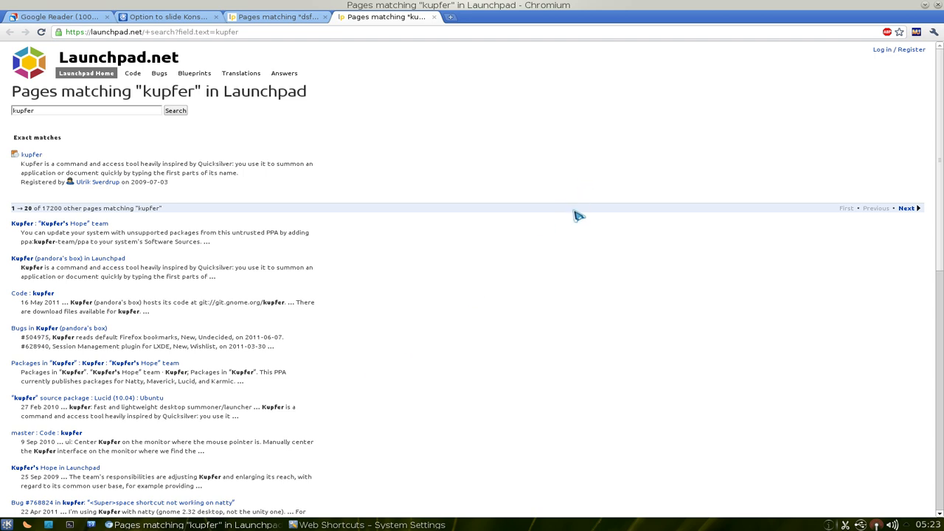
key("ctrl+w")
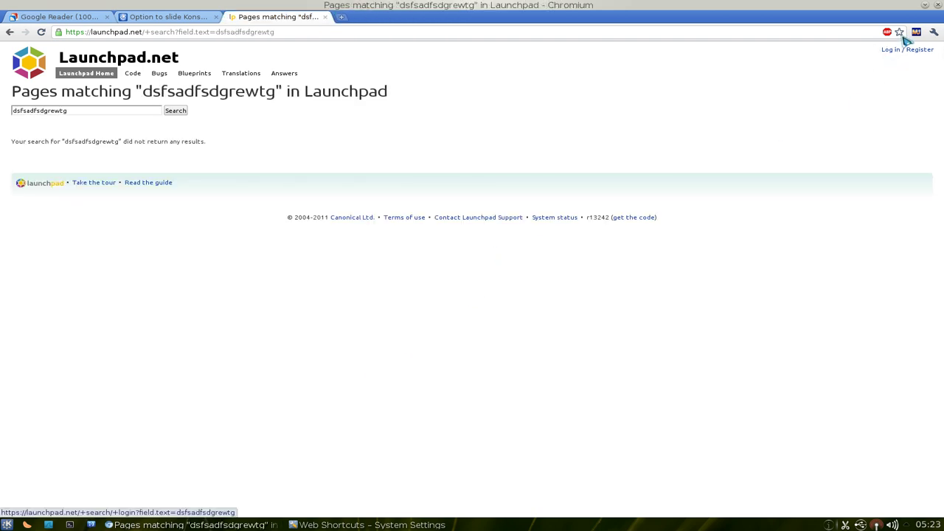
left_click(925, 6)
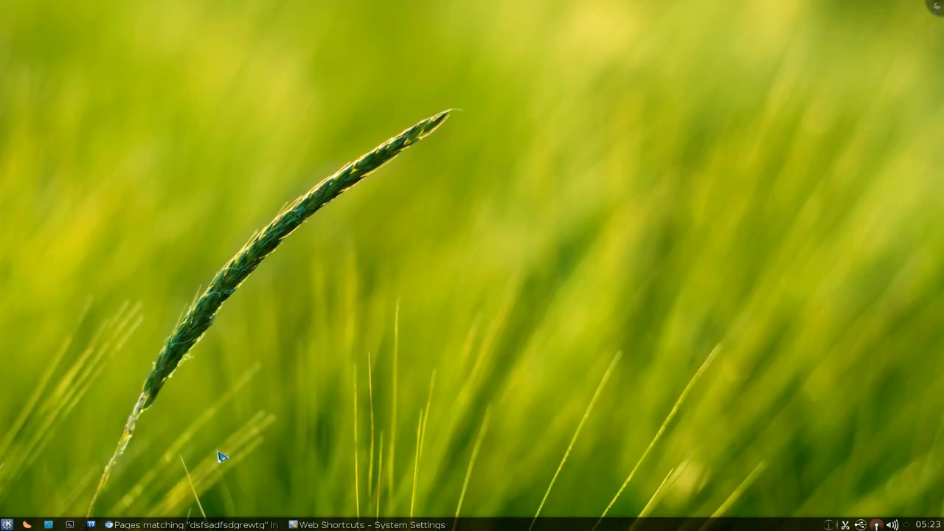
Restore the System Settings window and set the web shortcuts' keyword delimiter to Colon
left_click(341, 525)
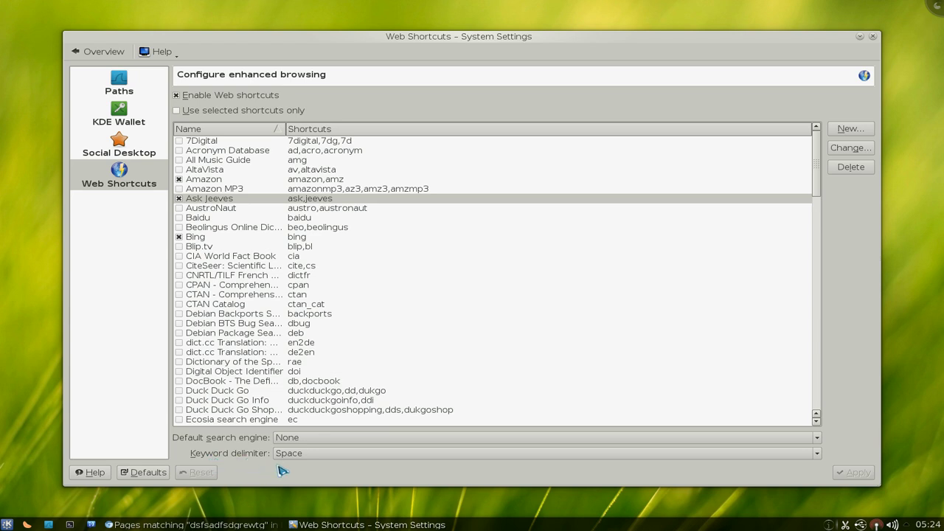
left_click(317, 456)
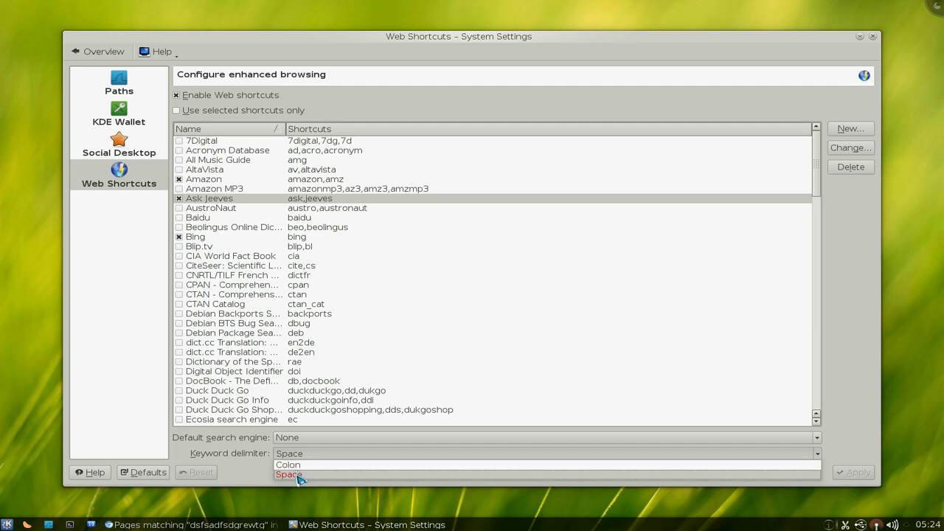
left_click(299, 475)
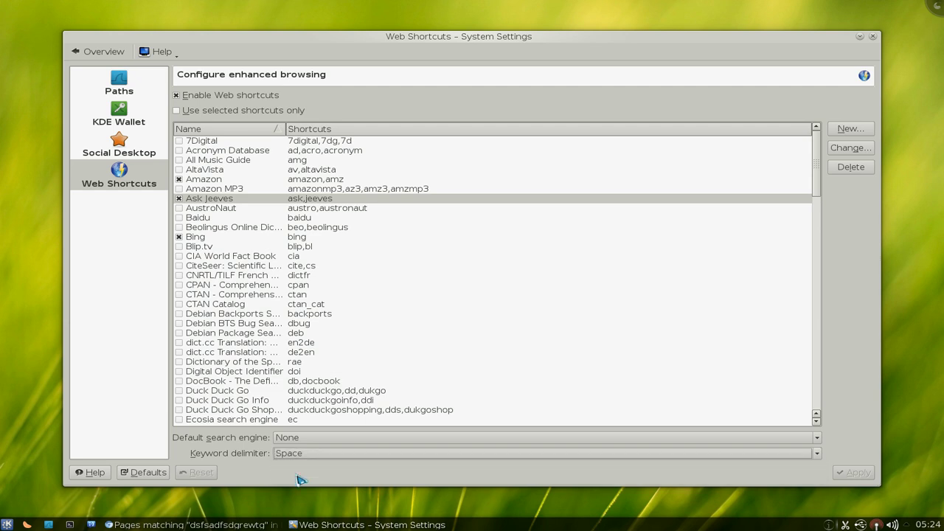
left_click(302, 455)
left_click(303, 464)
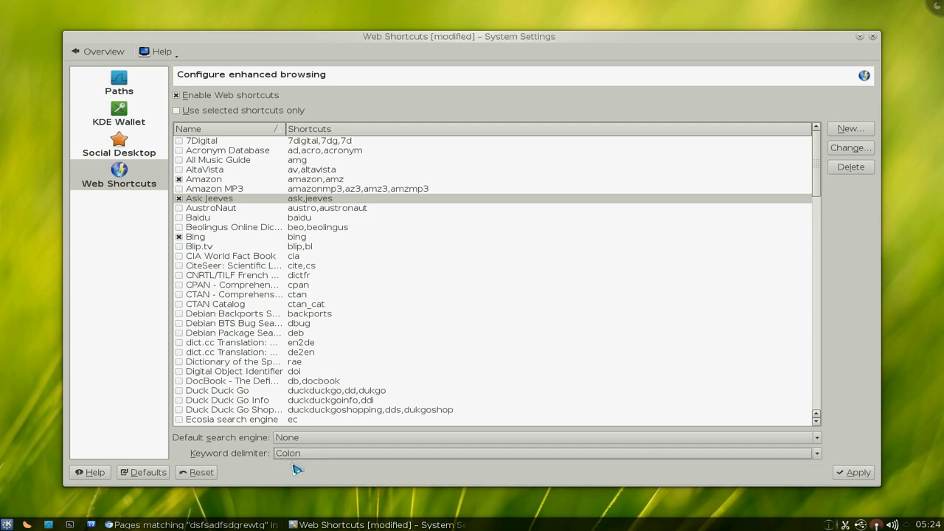
Enter the colon-delimited query "amz: dfsfsdf" in the run dialog as an example, and clear and dismiss it without running it
key("alt+F2")
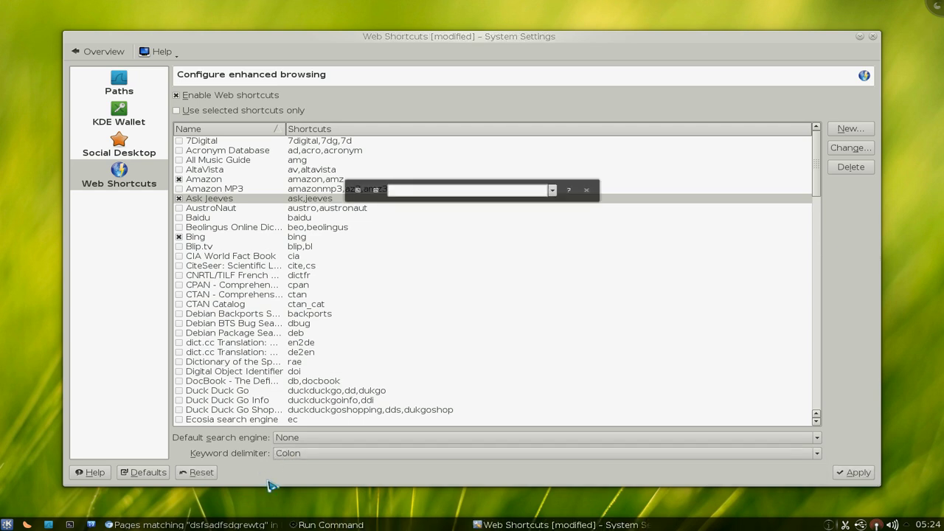
type("amz: dfsfsdf")
key("BackSpace")
key("BackSpace")
key("BackSpace")
key("BackSpace")
key("BackSpace")
key("BackSpace")
key("BackSpace")
key("BackSpace")
key("BackSpace")
key("BackSpace")
key("BackSpace")
key("BackSpace")
key("Escape")
Set the keyword delimiter back to Space, apply the web shortcut settings and minimize the window
left_click(304, 455)
left_click(304, 470)
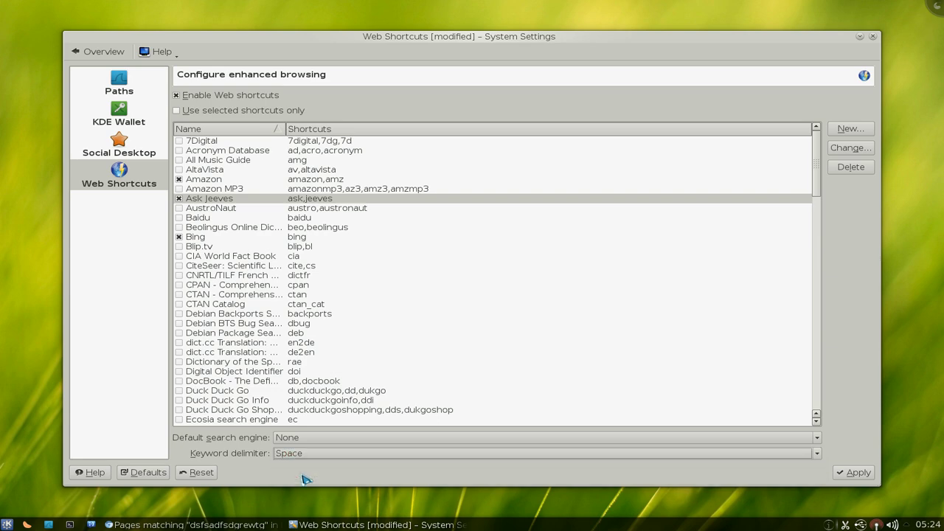
left_click(853, 473)
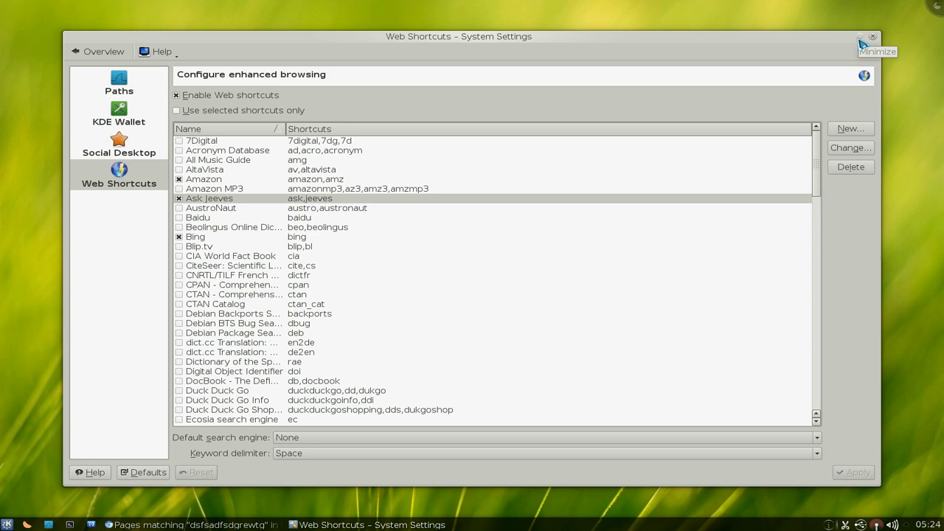
left_click(859, 38)
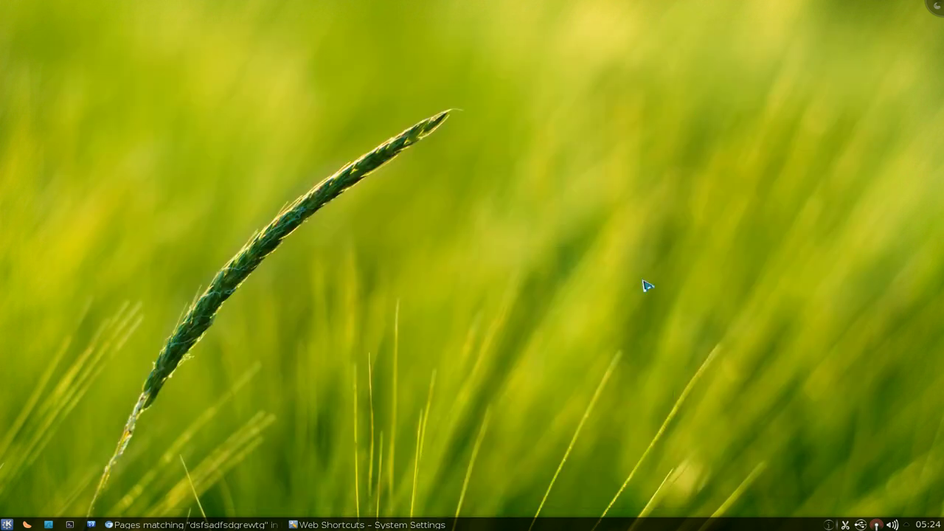